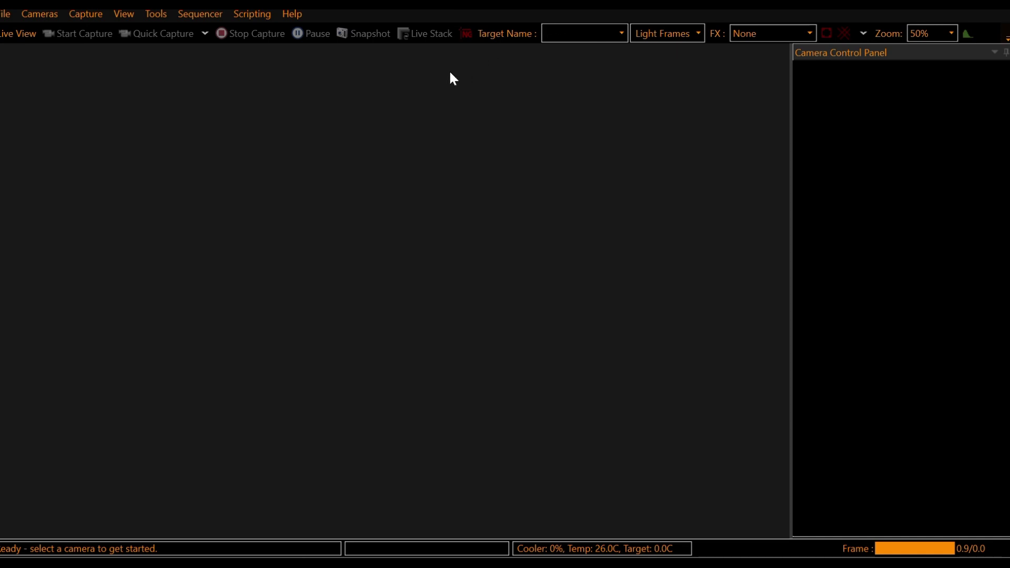
# Step: Connect the ZWO ASI533MC Pro camera and set its exposure to 500 ms
pyautogui.click(35, 18)
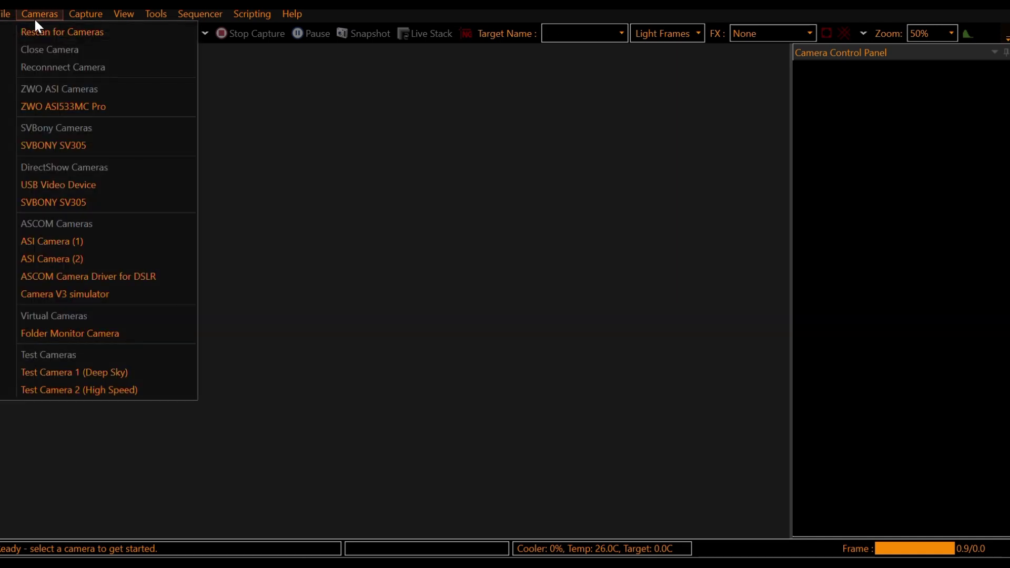
pyautogui.click(48, 105)
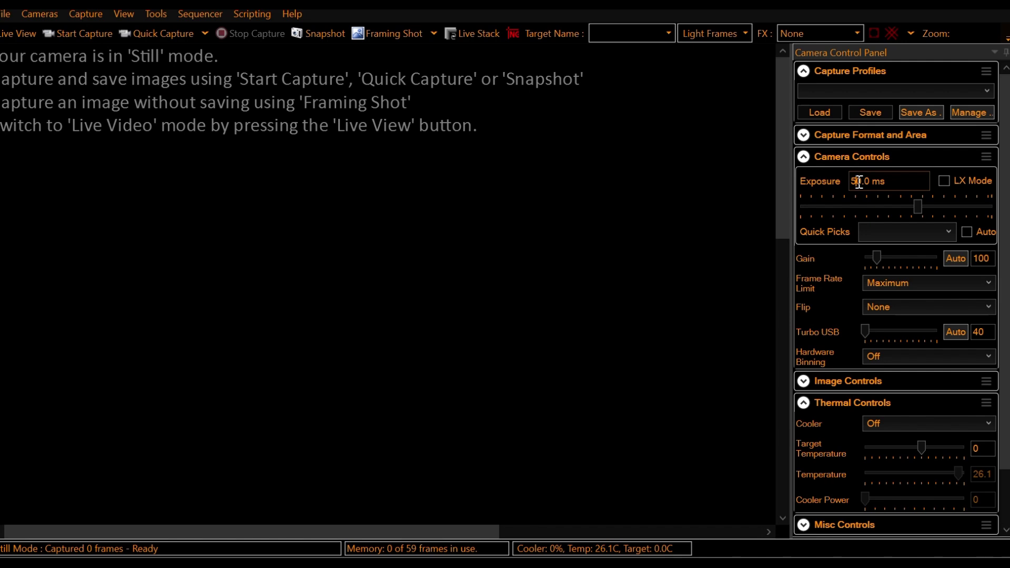
pyautogui.click(858, 181)
pyautogui.write('0')
# Step: Set the Colour Space to RAW16 under Capture Format and Area
pyautogui.click(804, 135)
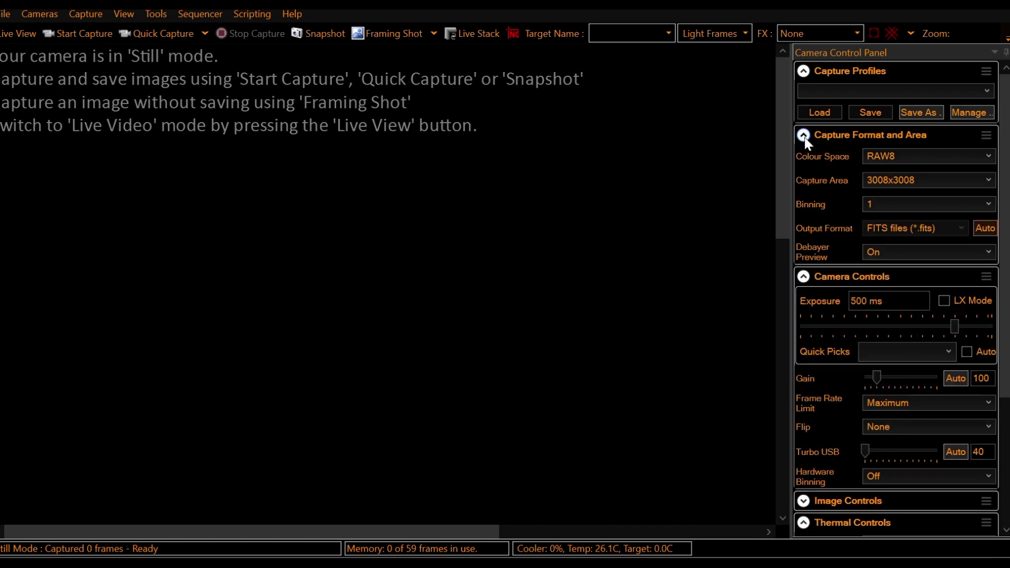
pyautogui.click(911, 157)
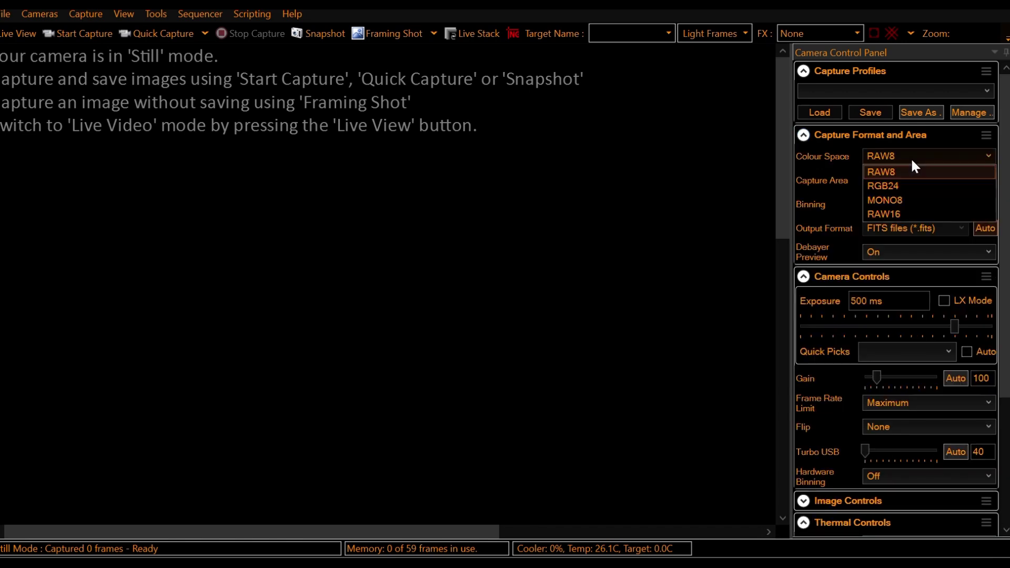
pyautogui.click(908, 214)
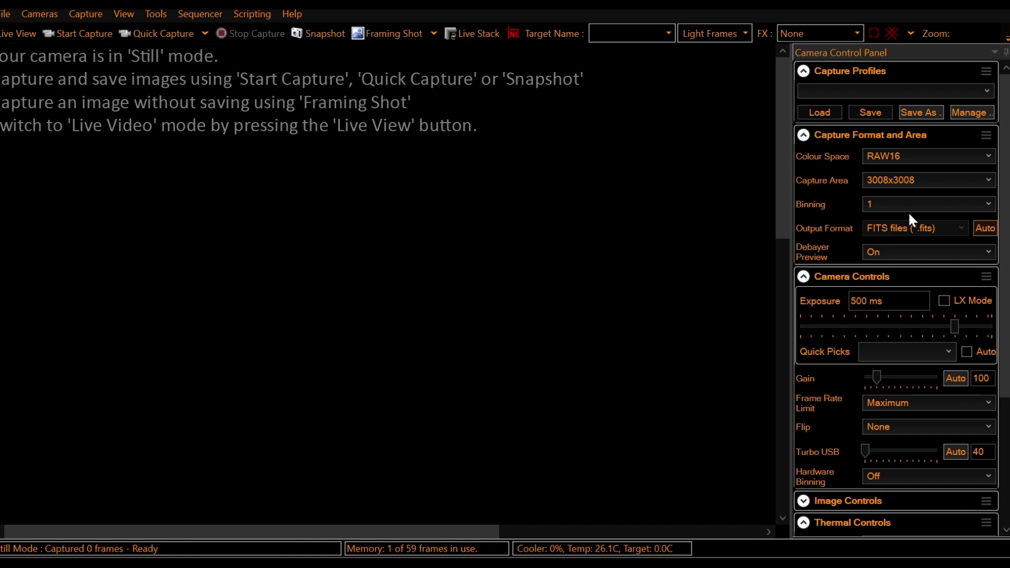
pyautogui.click(804, 135)
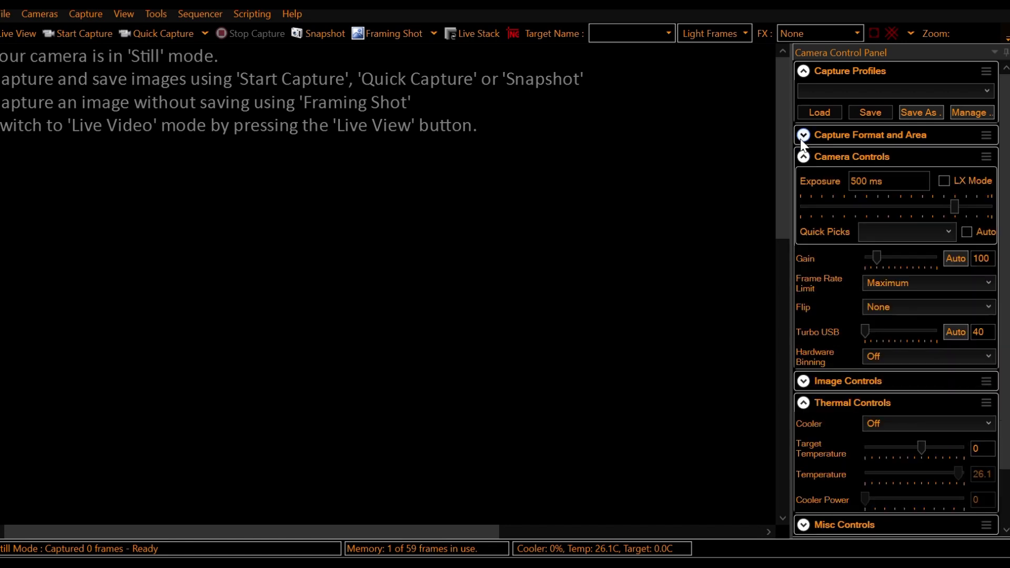
# Step: Capture a single test frame and view Capture_00001.fits in ASIFitsView
pyautogui.click(88, 32)
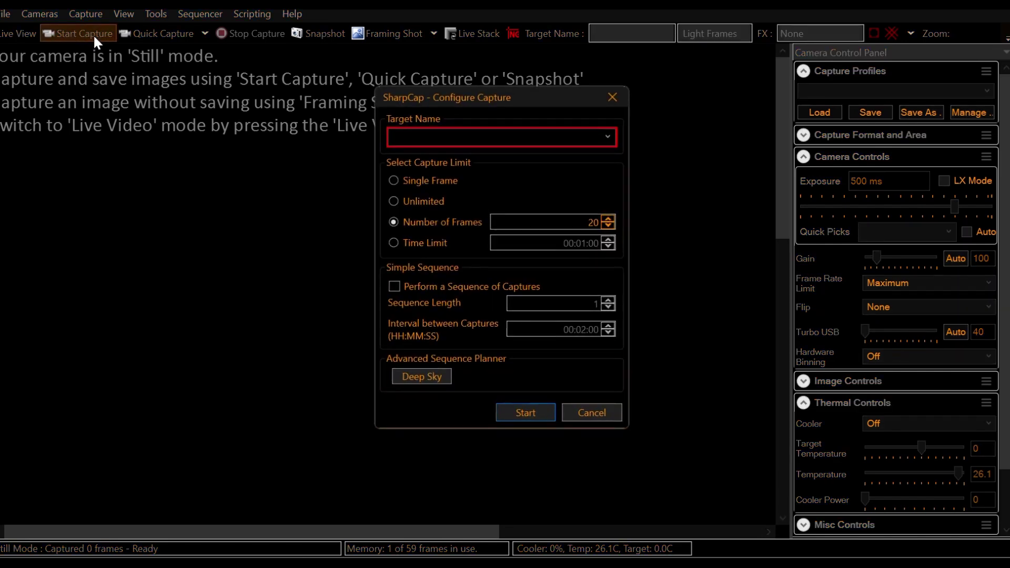
pyautogui.click(393, 181)
pyautogui.click(518, 412)
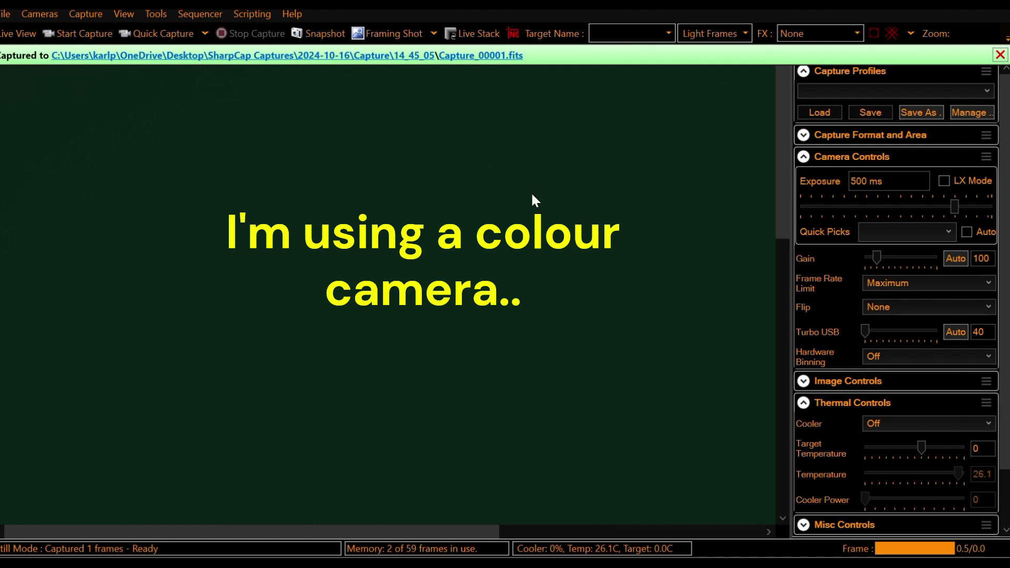
pyautogui.click(513, 56)
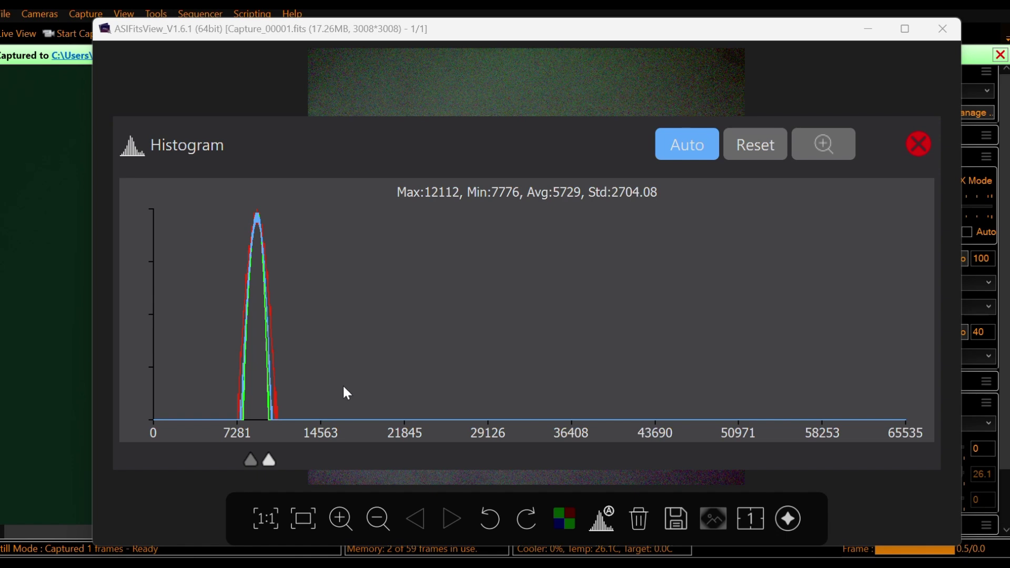
# Step: Close the FITS viewer and change the exposure from 500 ms to 900 ms
pyautogui.click(920, 145)
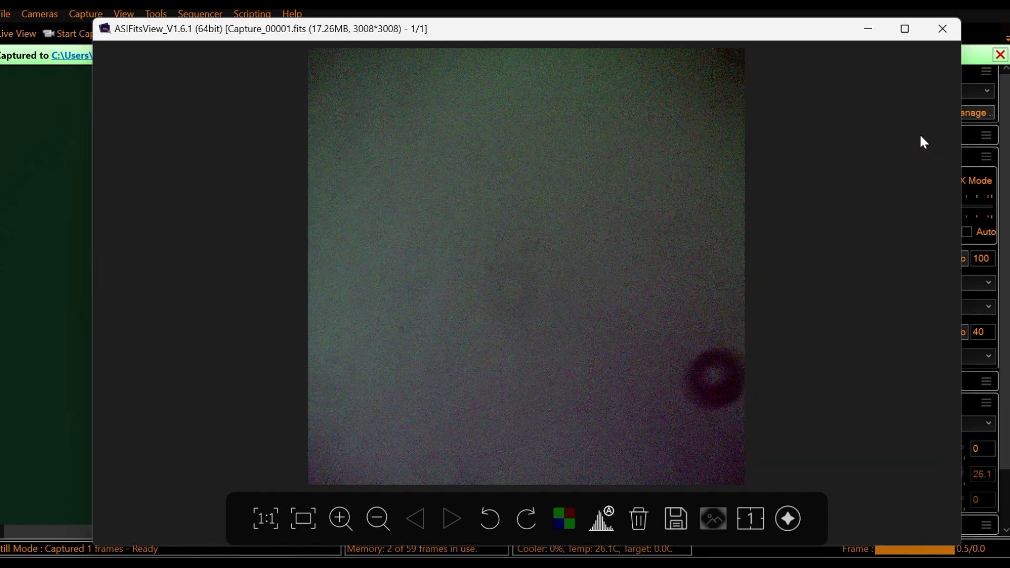
pyautogui.click(943, 29)
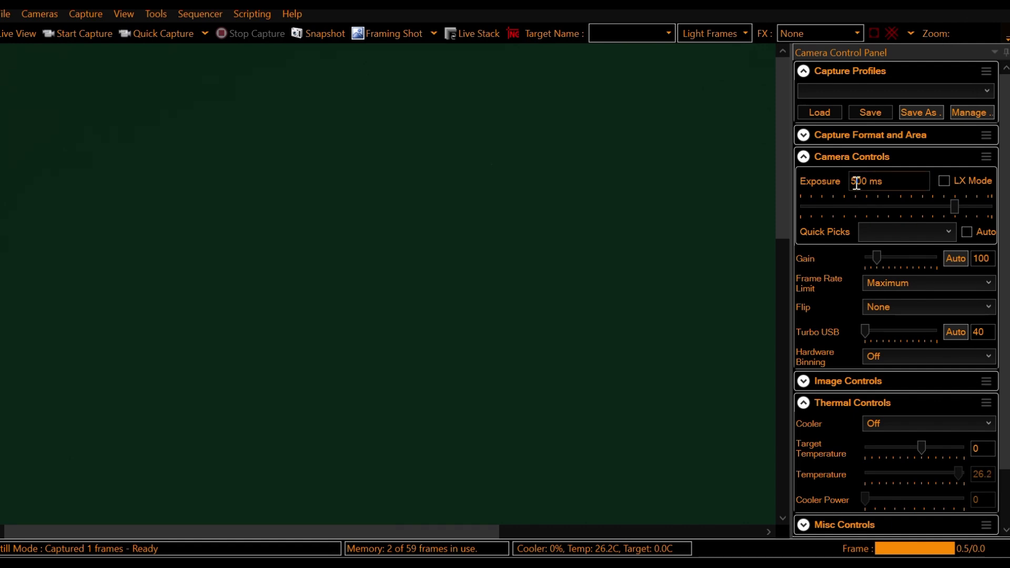
pyautogui.click(857, 184)
pyautogui.press('BackSpace')
pyautogui.write('9')
# Step: Capture another single frame, review its histogram in ASIFitsView, then close the viewer
pyautogui.click(100, 34)
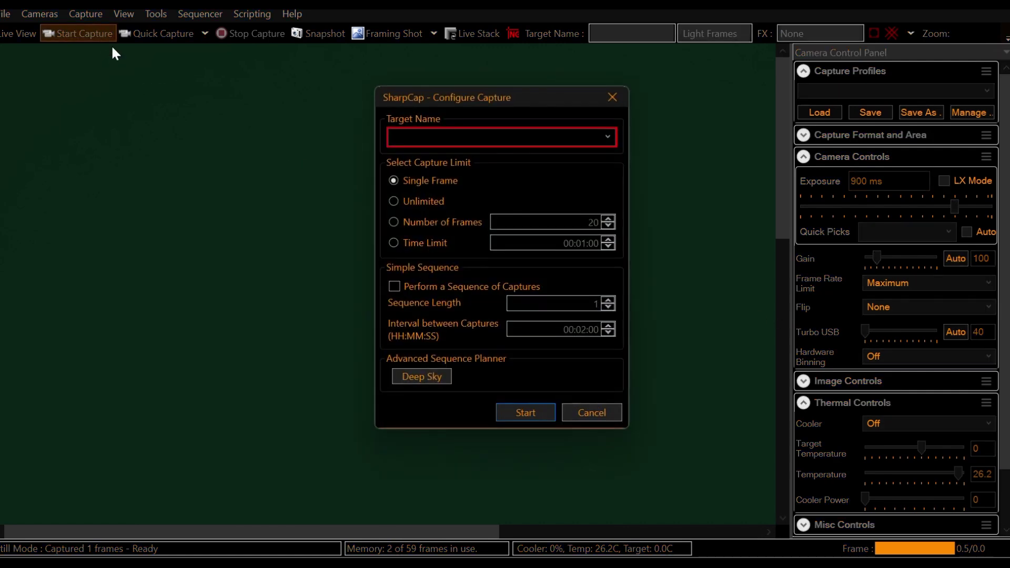
pyautogui.click(512, 412)
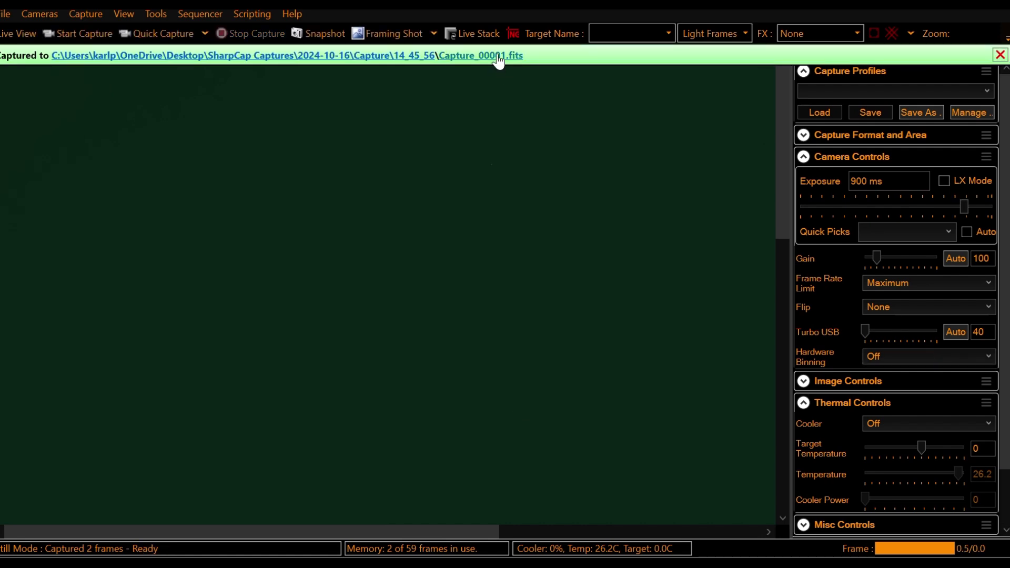
pyautogui.click(498, 56)
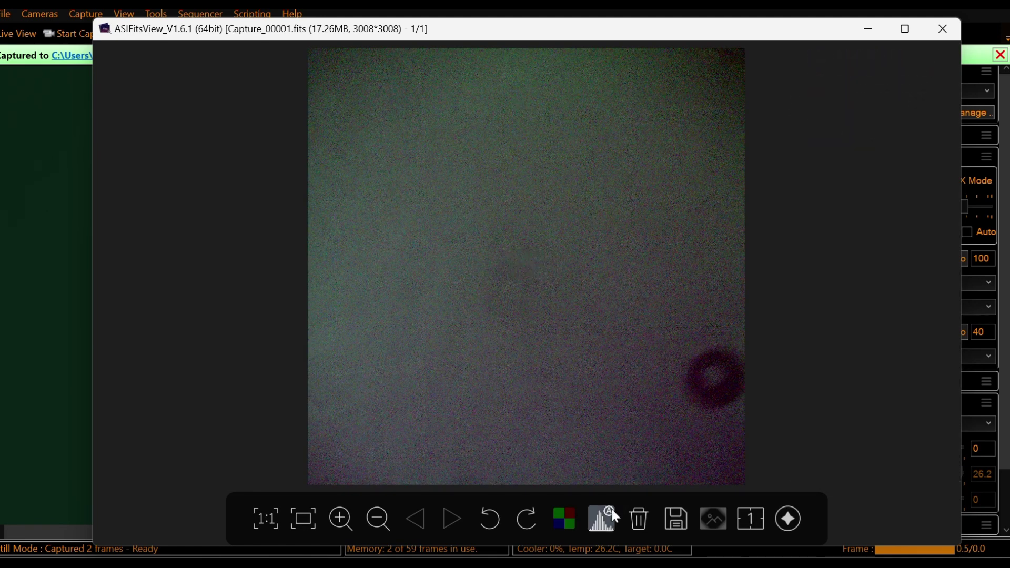
pyautogui.click(603, 521)
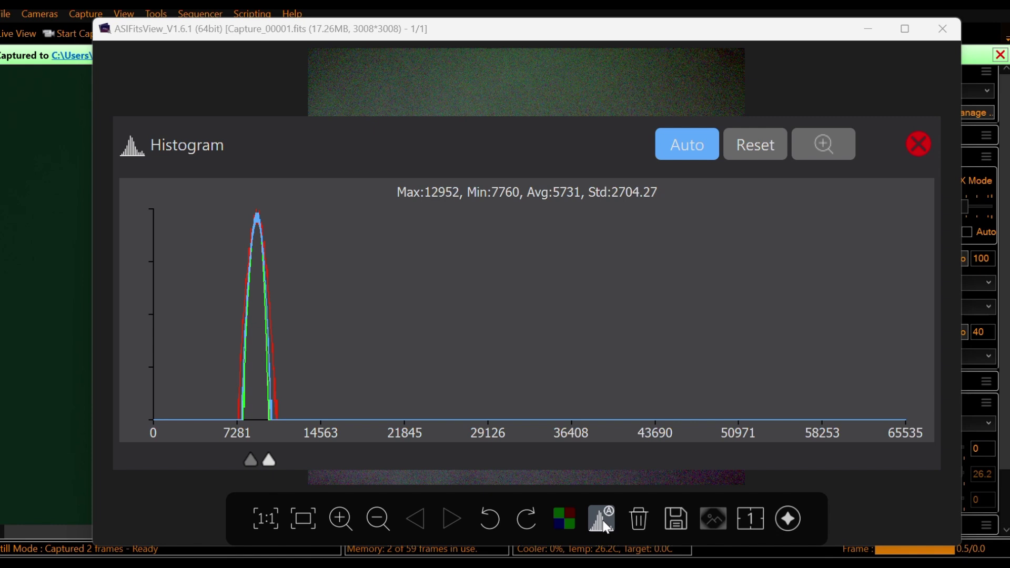
pyautogui.click(918, 144)
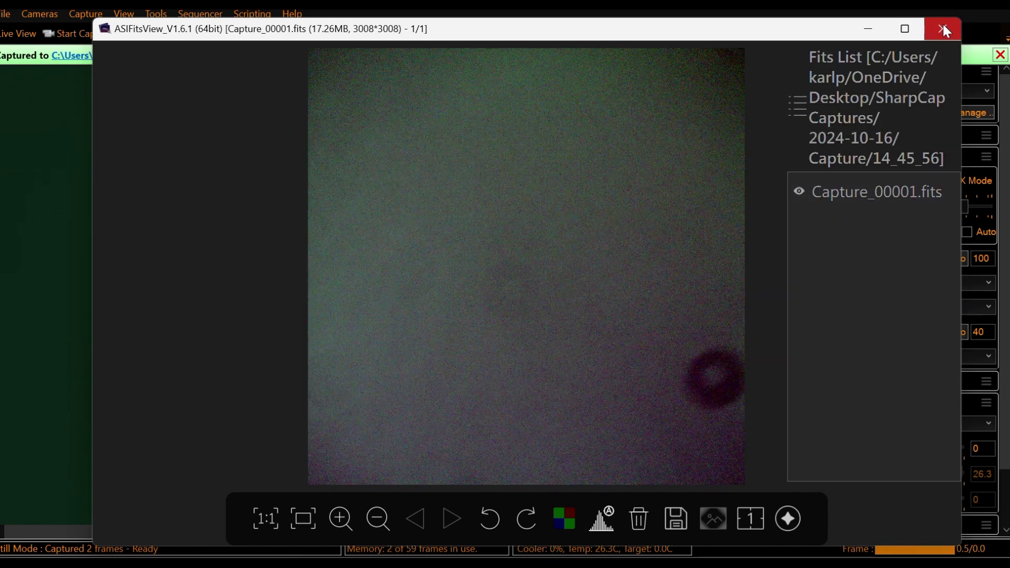
pyautogui.click(944, 29)
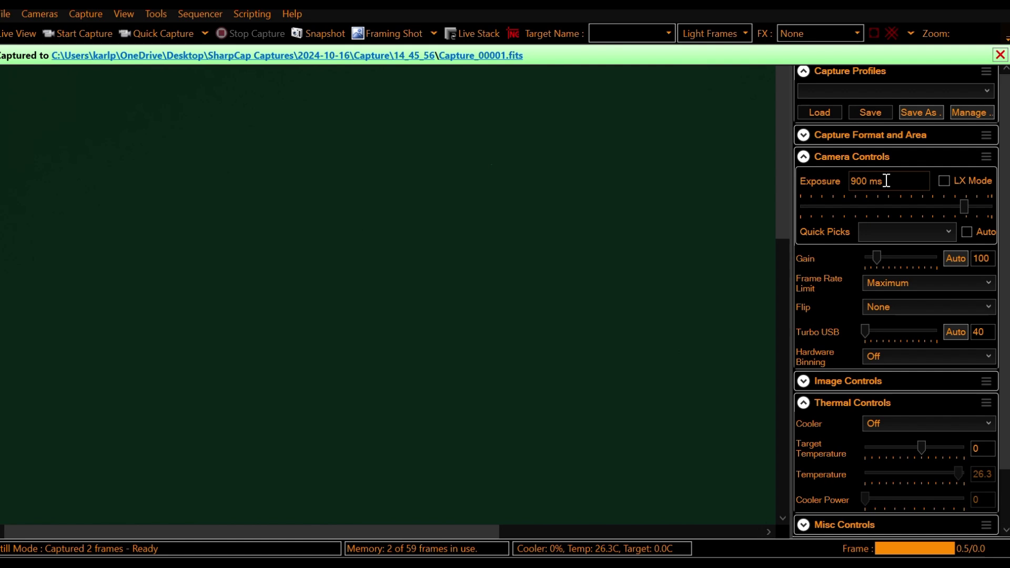
# Step: Enable long exposure mode and set the exposure to 1500 ms
pyautogui.click(945, 182)
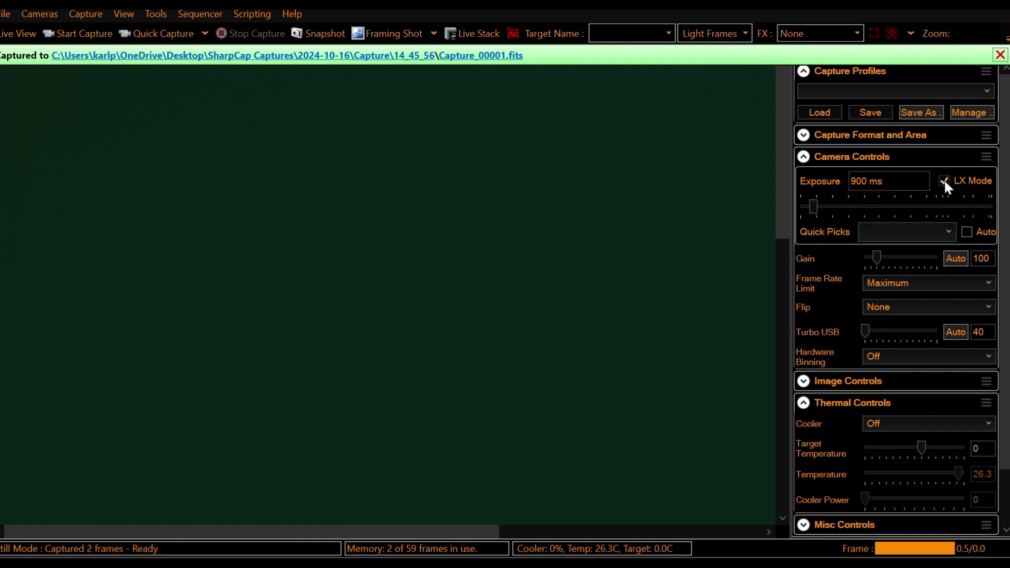
pyautogui.click(825, 205)
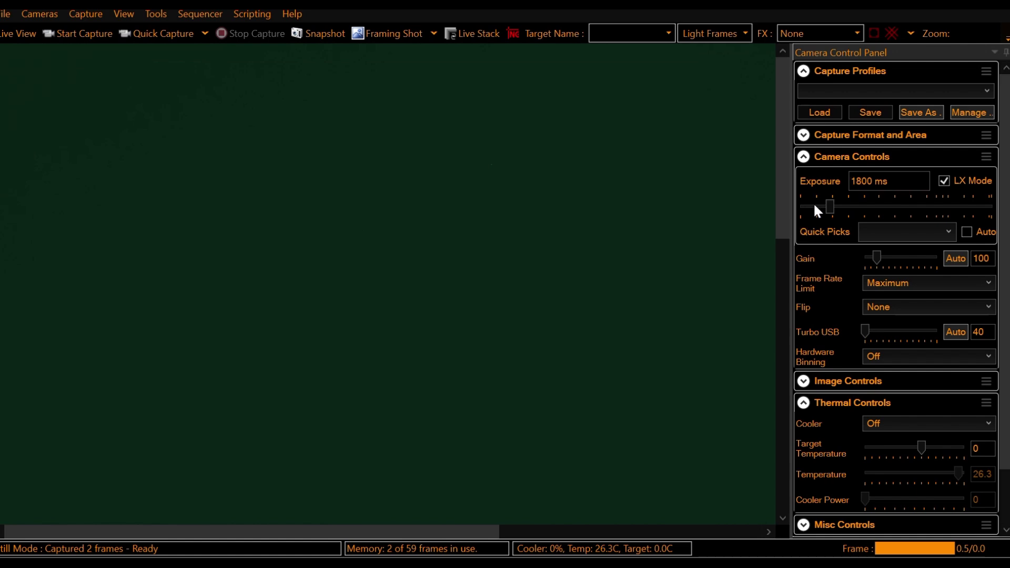
pyautogui.click(815, 207)
pyautogui.click(852, 181)
pyautogui.press('Delete')
pyautogui.press('Delete')
pyautogui.write('15')
pyautogui.write('0')
# Step: Capture a single test flat at 1500 ms, inspect it in the viewer, and close it
pyautogui.click(94, 40)
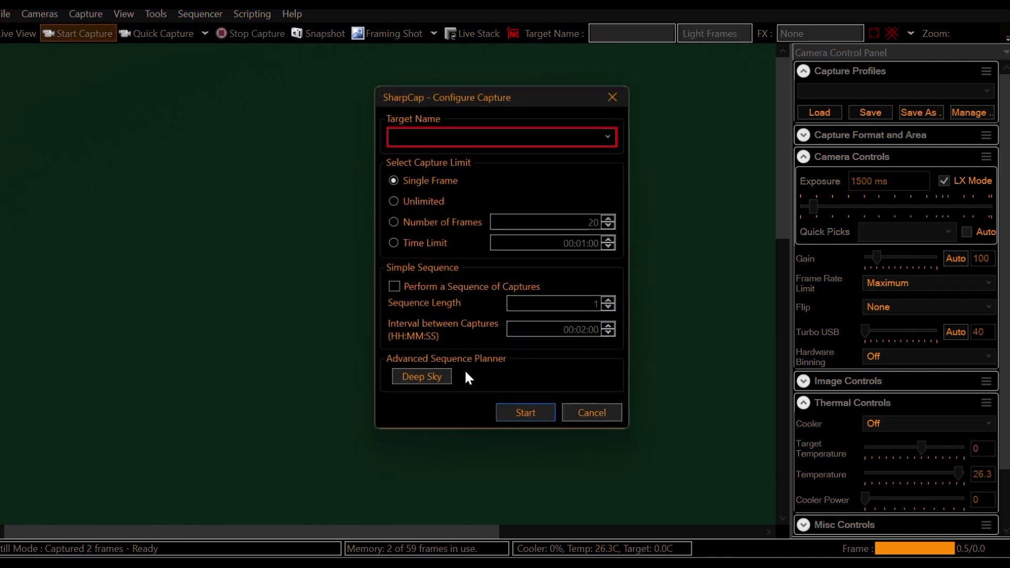
pyautogui.click(514, 413)
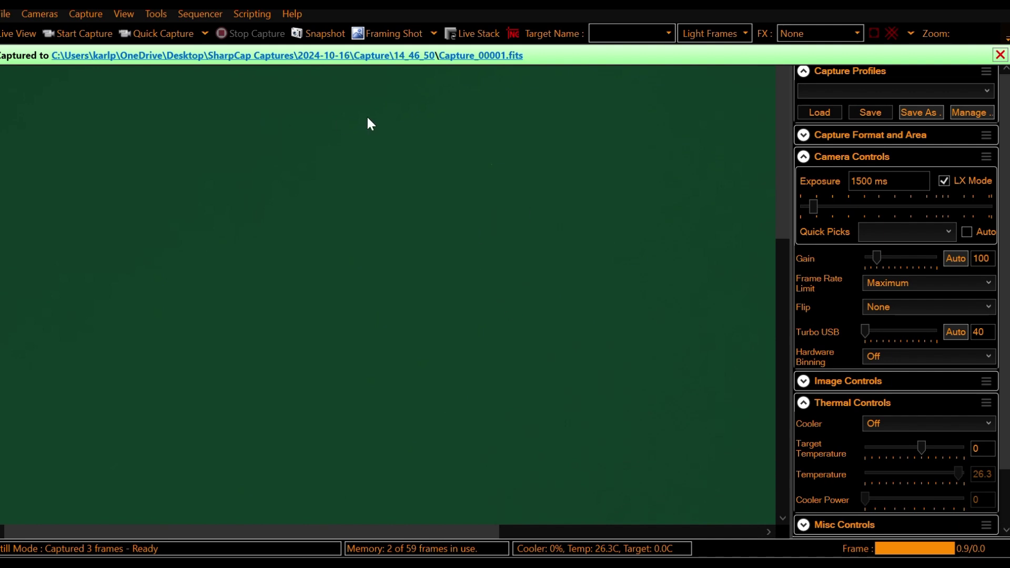
pyautogui.click(464, 59)
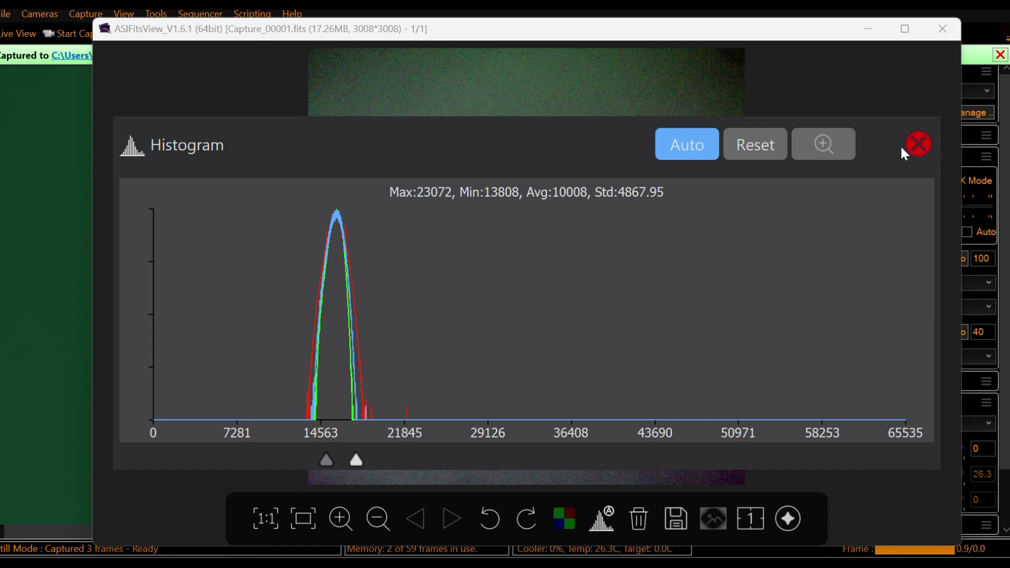
pyautogui.click(915, 146)
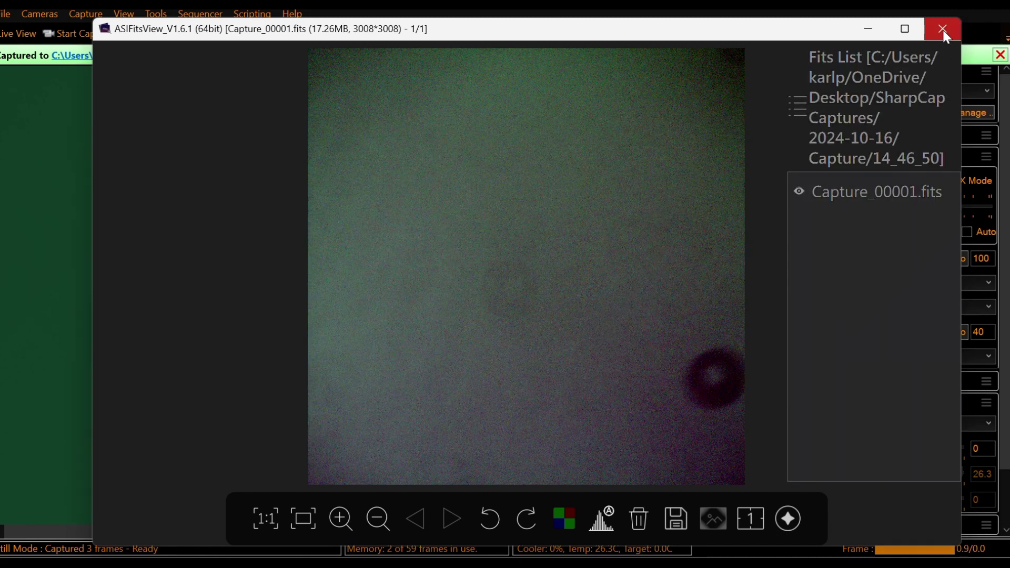
pyautogui.click(944, 31)
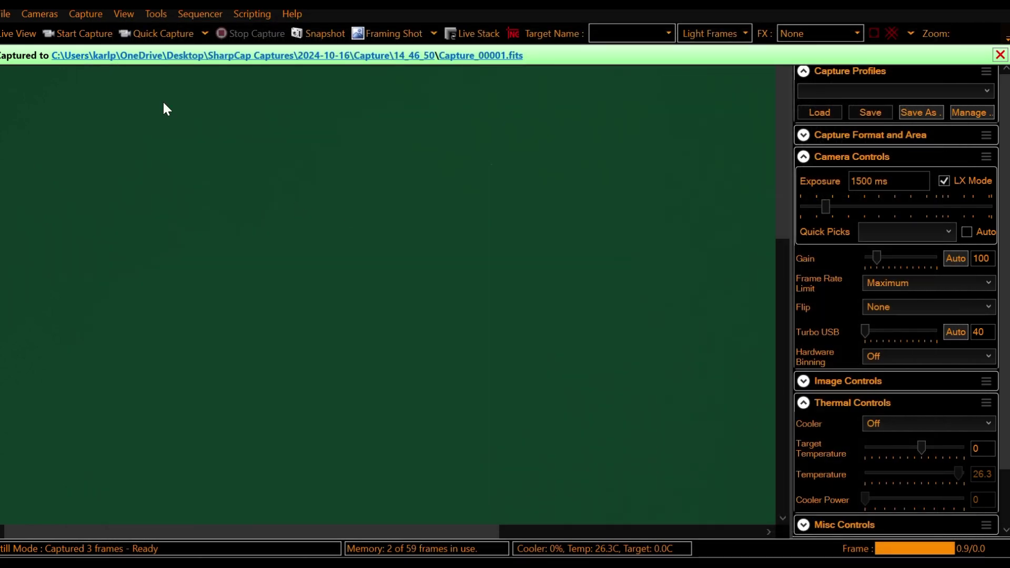
# Step: Start a capture run limited to 20 flat frames
pyautogui.click(105, 38)
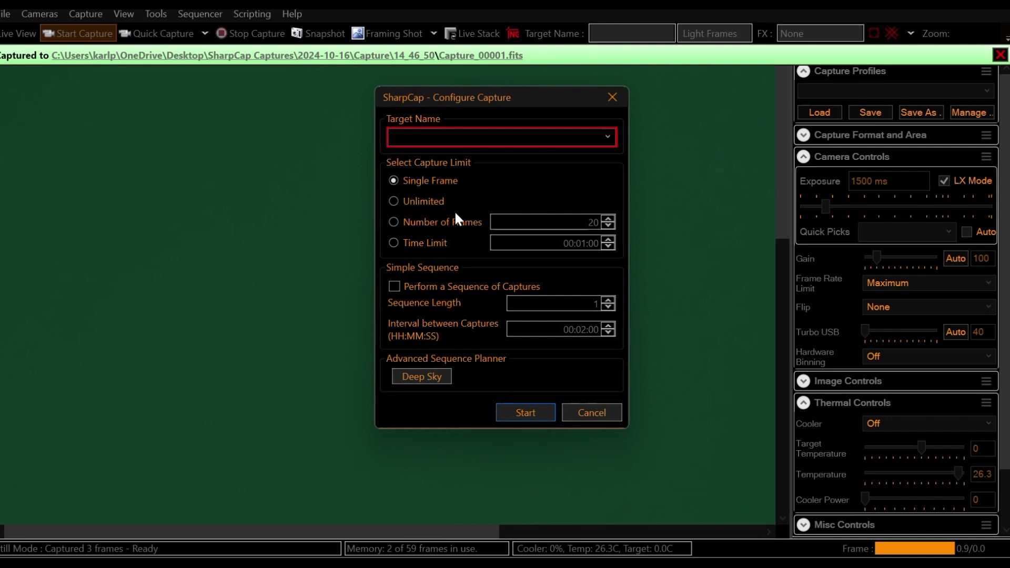
pyautogui.click(394, 222)
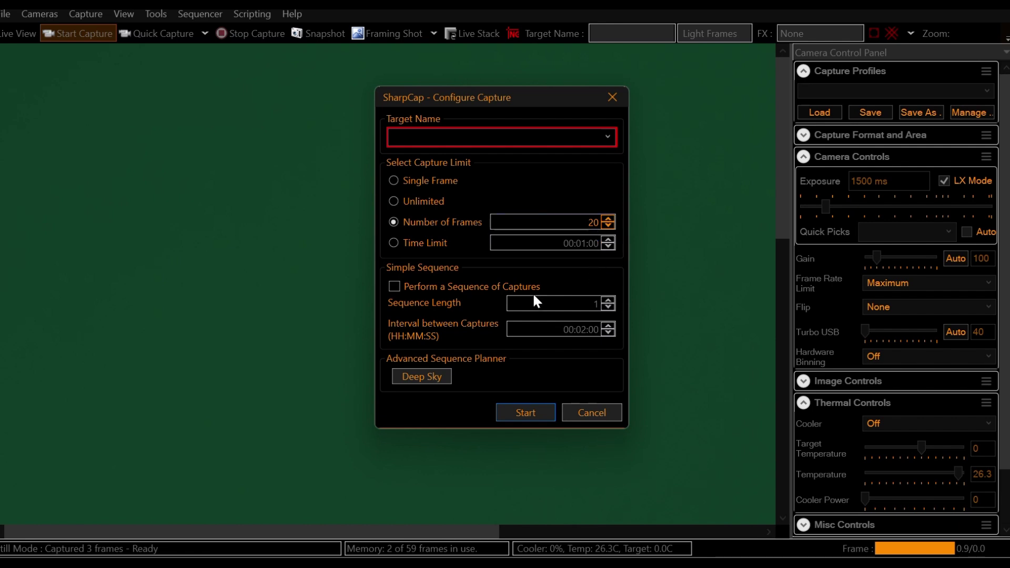
pyautogui.click(519, 413)
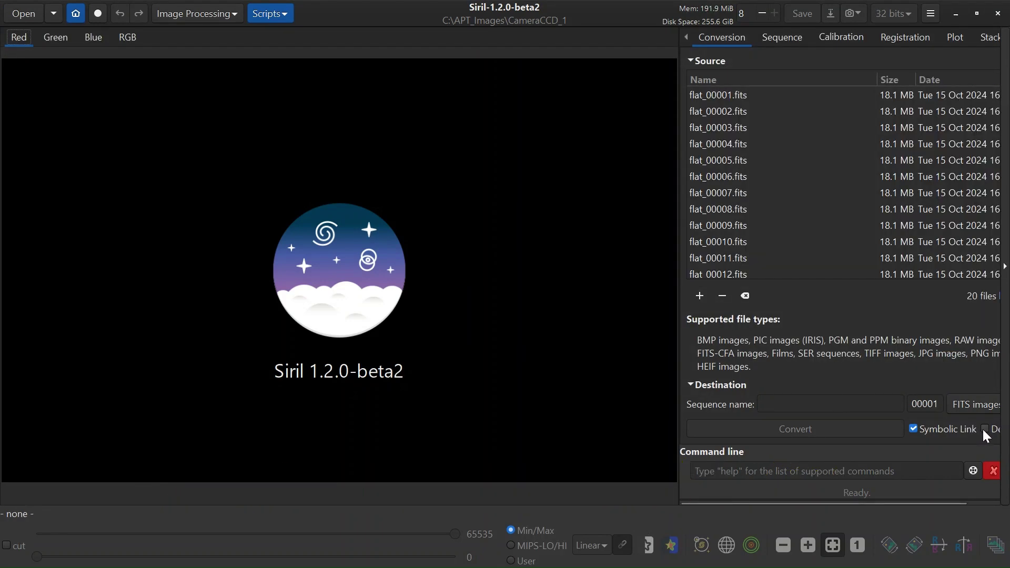
# Step: Convert the 20 flats with Debayer on, Symbolic Link off, into sequence 'Flatmaster'
pyautogui.click(984, 429)
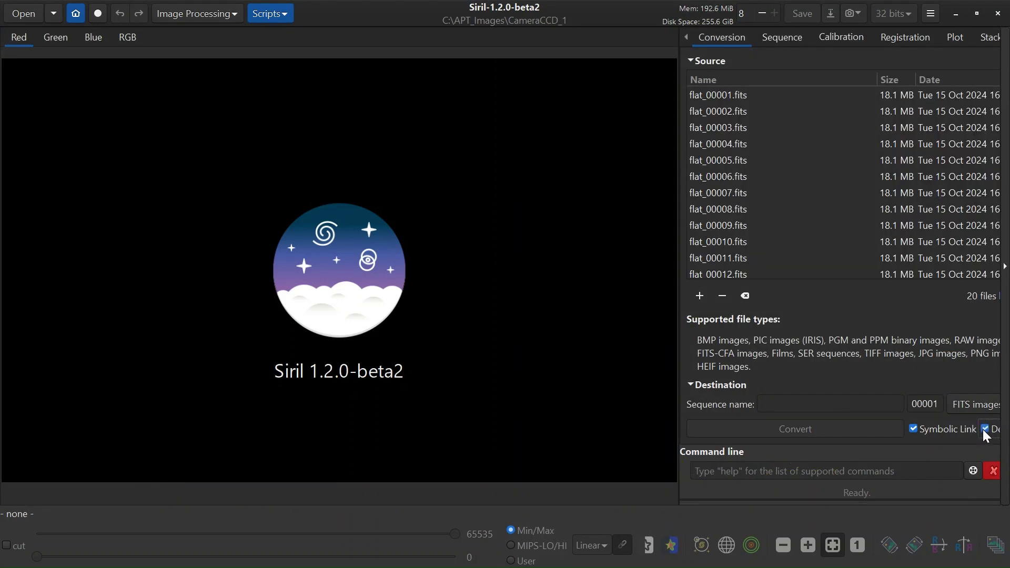
pyautogui.click(914, 428)
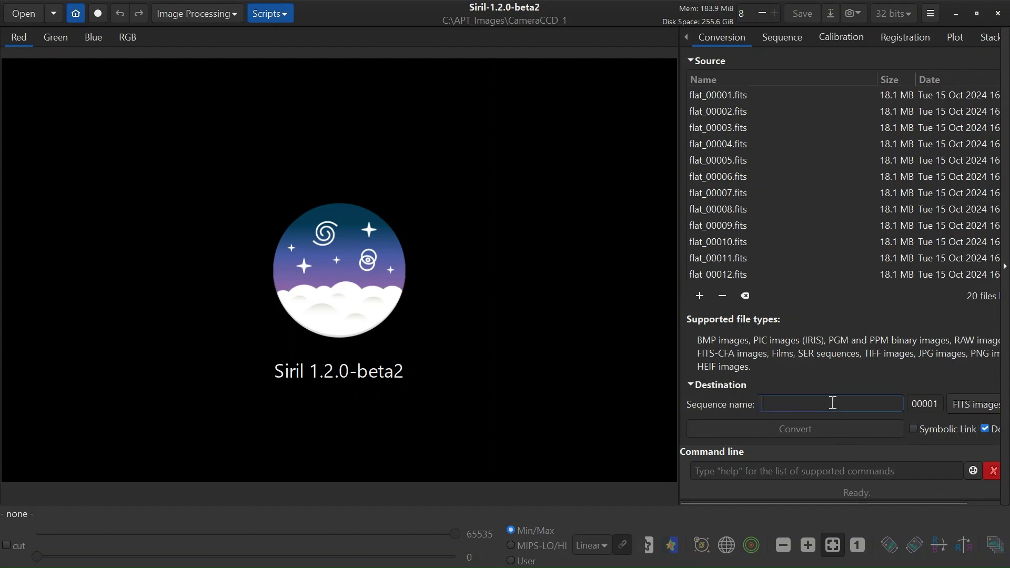
pyautogui.click(831, 403)
pyautogui.write('Fl')
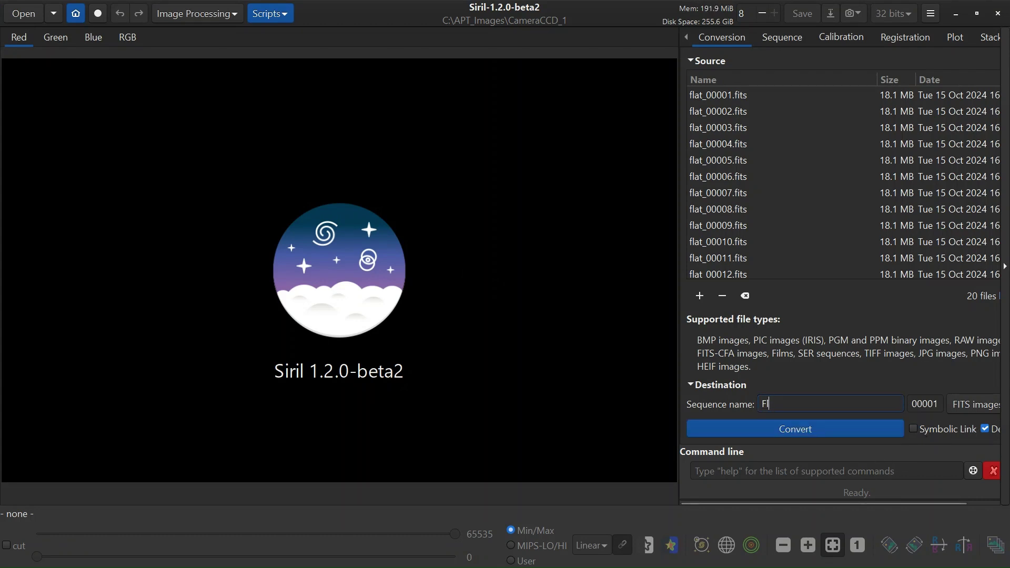
pyautogui.write('atmas')
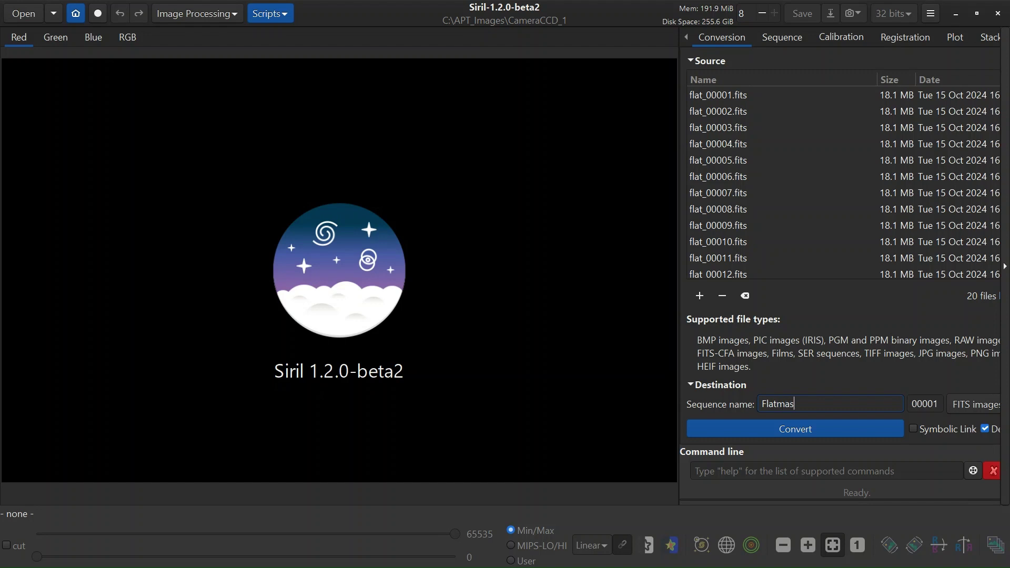
pyautogui.write('ter')
pyautogui.click(861, 429)
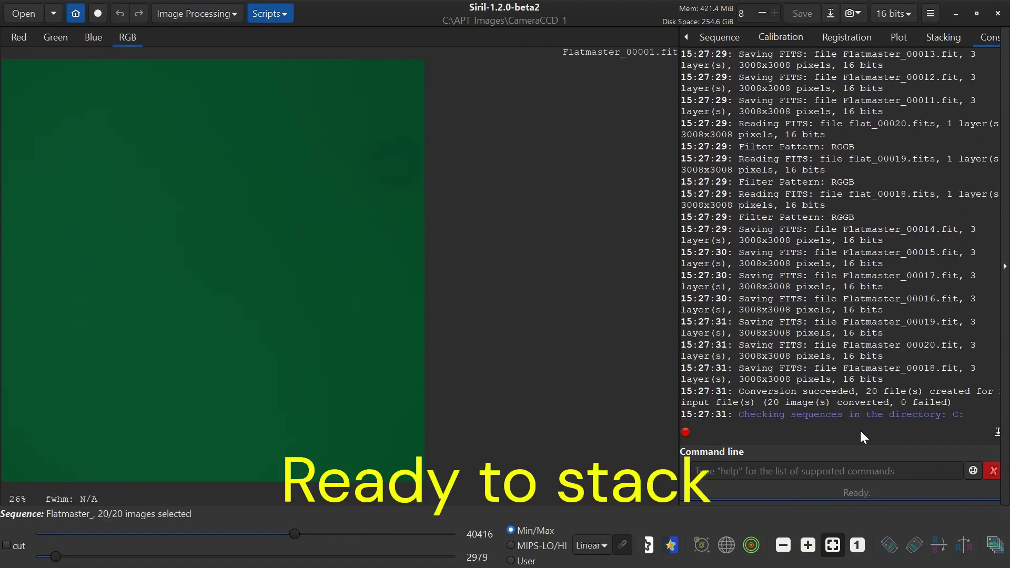
# Step: Median-stack the flats with Multiplicative normalisation into Flatmaster_stacked.fit, then close it
pyautogui.click(946, 40)
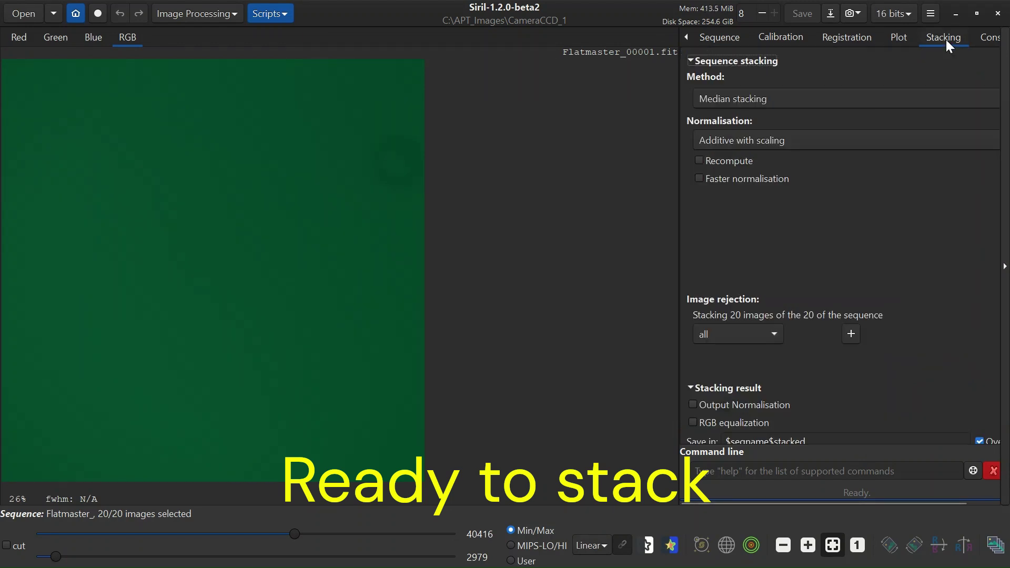
pyautogui.click(839, 97)
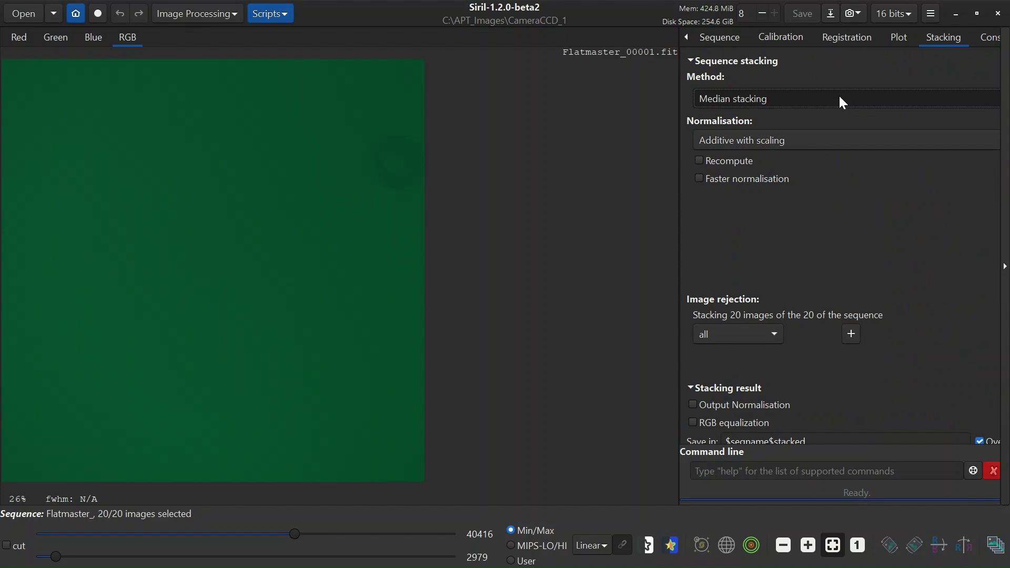
pyautogui.click(839, 96)
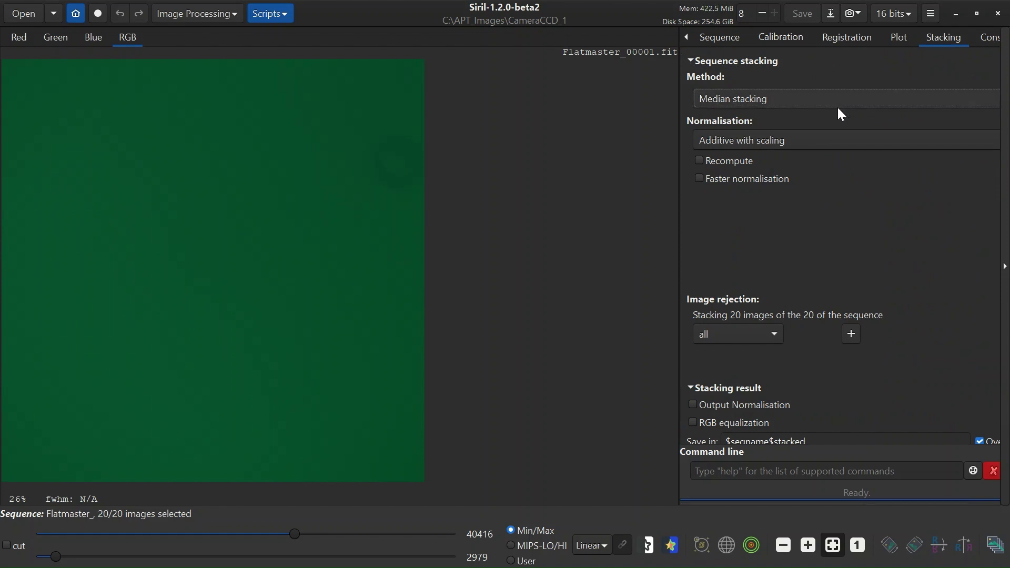
pyautogui.click(828, 140)
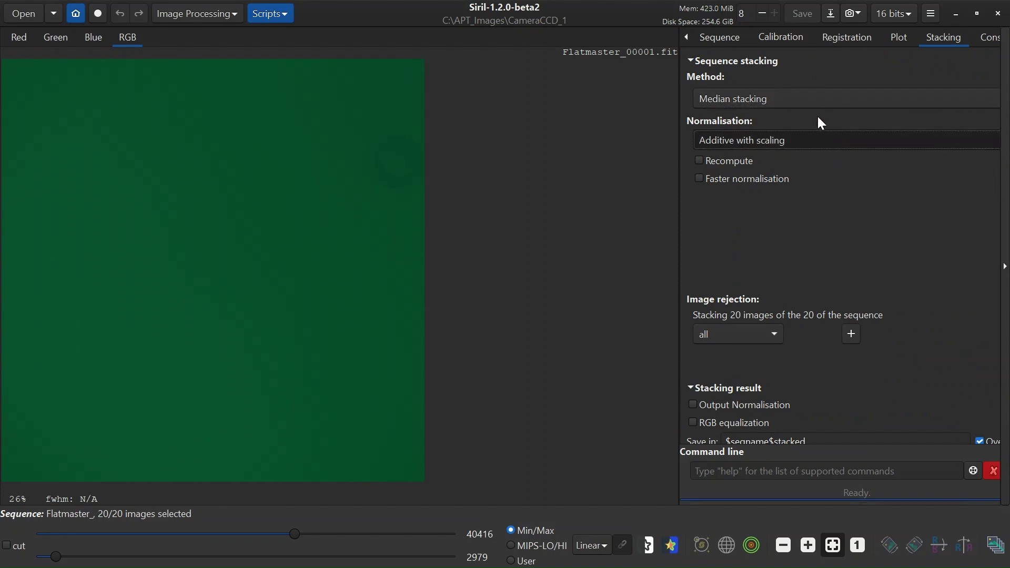
pyautogui.click(817, 122)
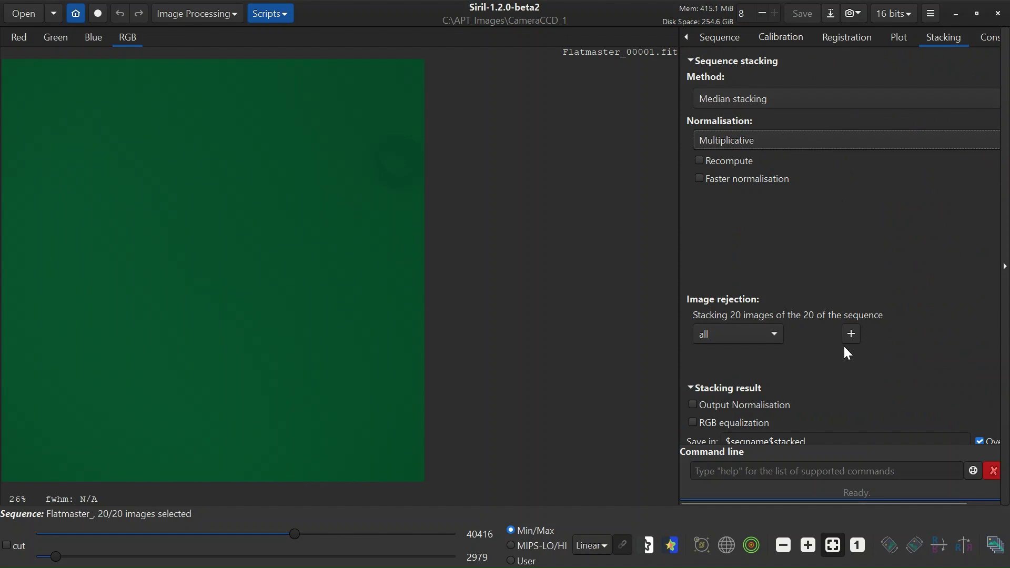
pyautogui.scroll(-1, 848, 375)
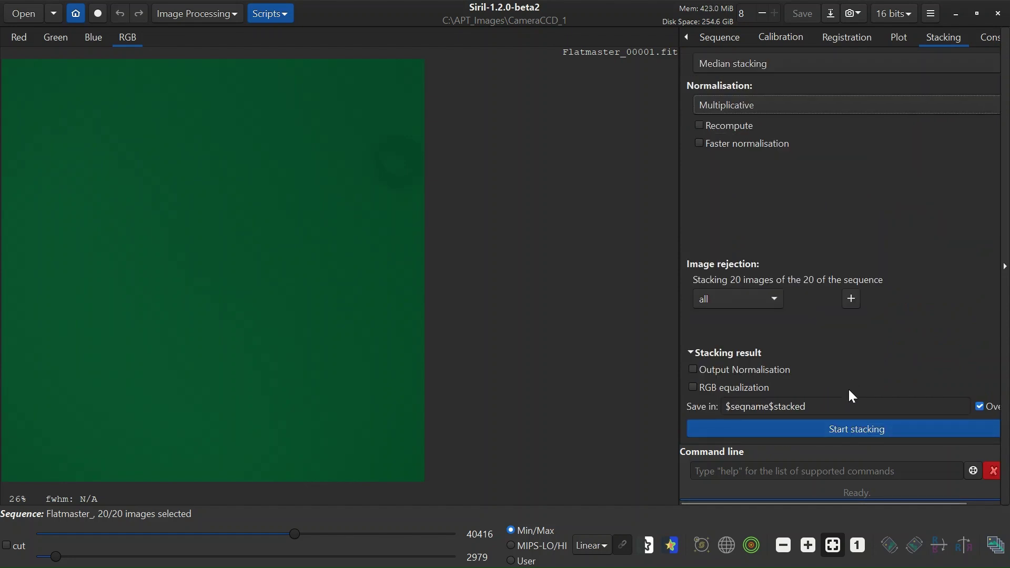
pyautogui.click(850, 431)
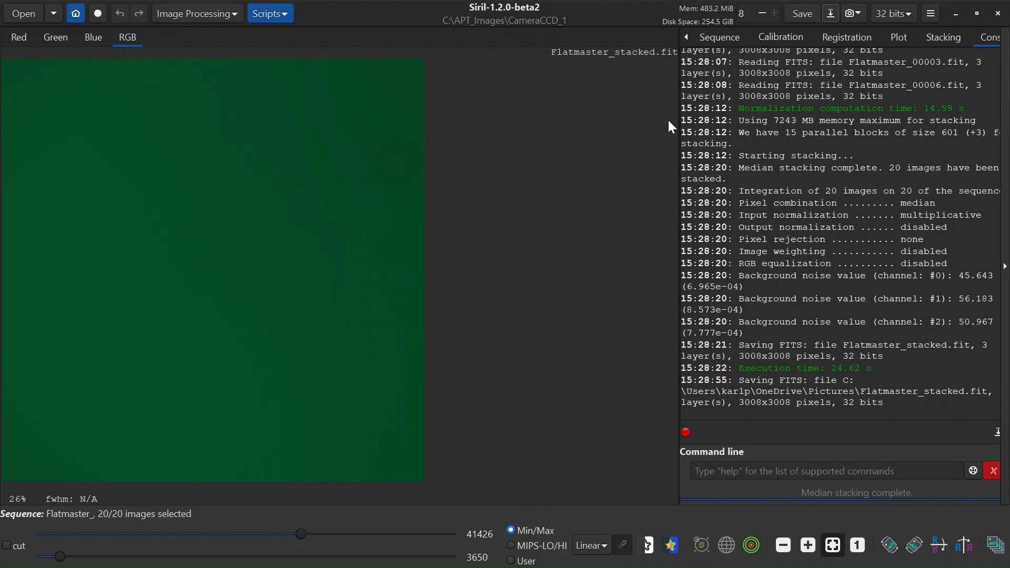
pyautogui.hotkey('ctrl', 'w')
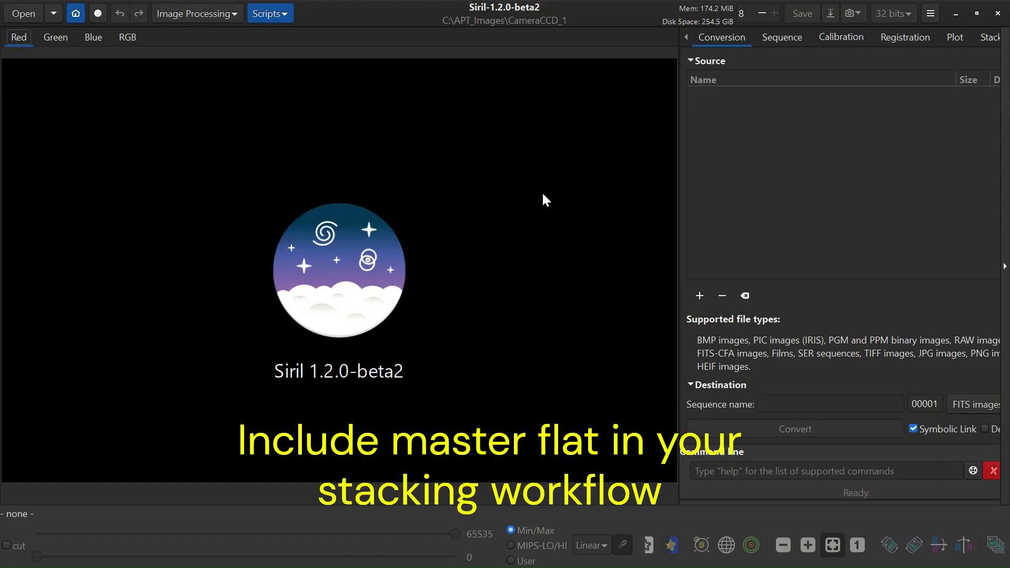
# Step: Add the 47 light frame files with Debayer on and Symbolic Link off
pyautogui.click(700, 297)
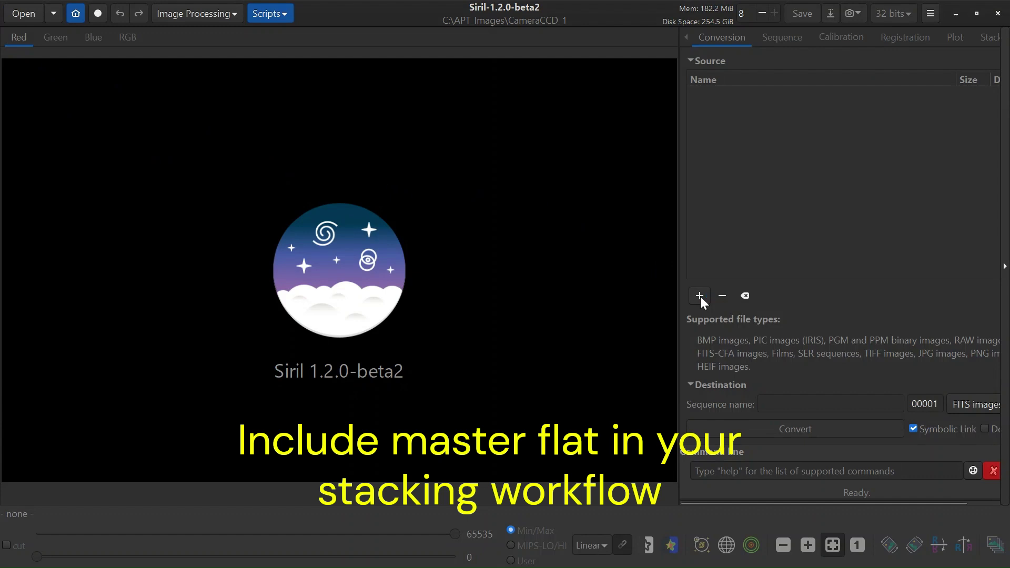
pyautogui.click(701, 296)
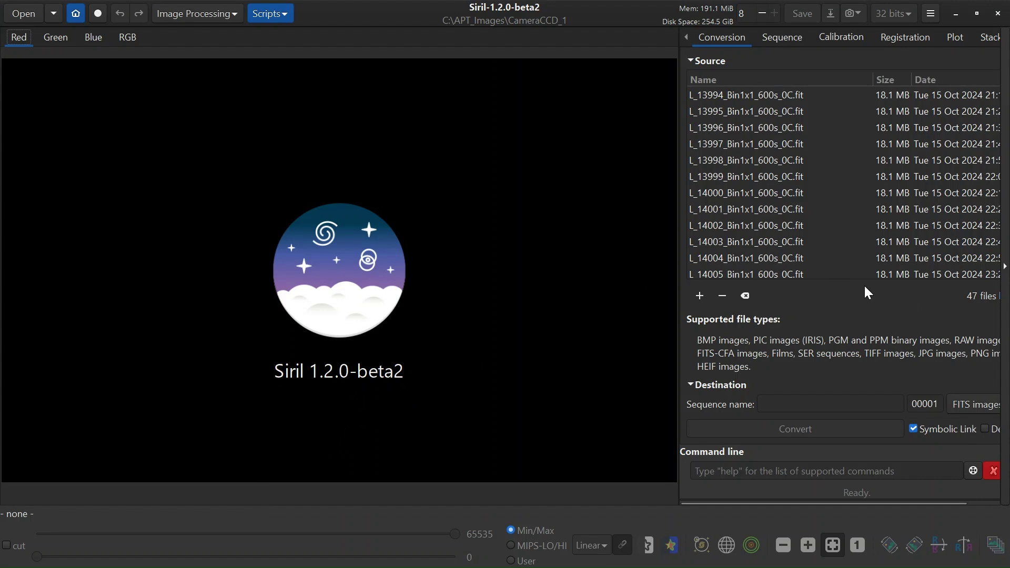
pyautogui.click(985, 428)
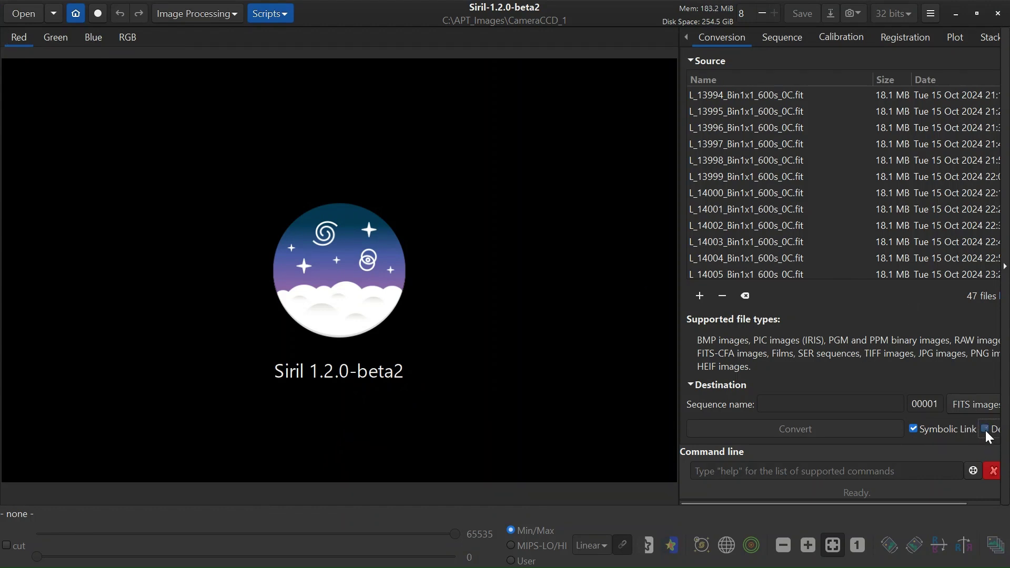
pyautogui.click(913, 429)
# Step: Name the sequence 'PhantomOpera47600NB' and convert the 47 light frames
pyautogui.click(854, 405)
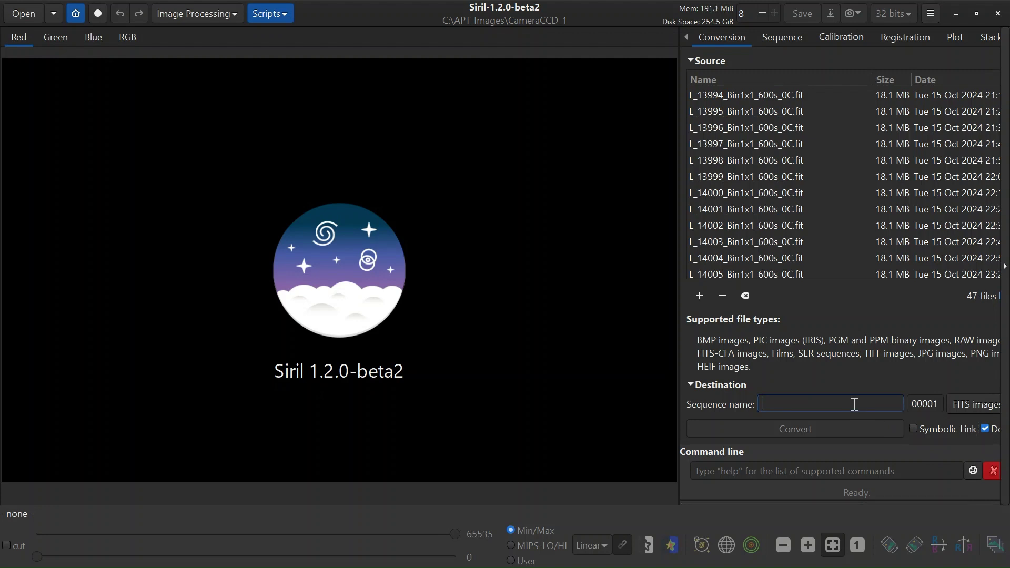
pyautogui.write('Pha')
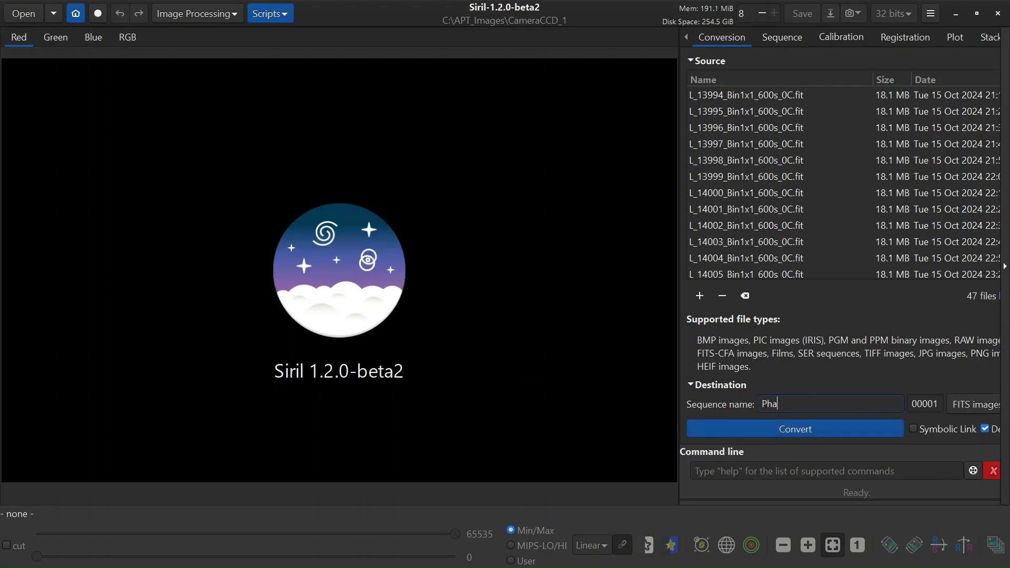
pyautogui.write('nt')
pyautogui.write('omOp')
pyautogui.write('era')
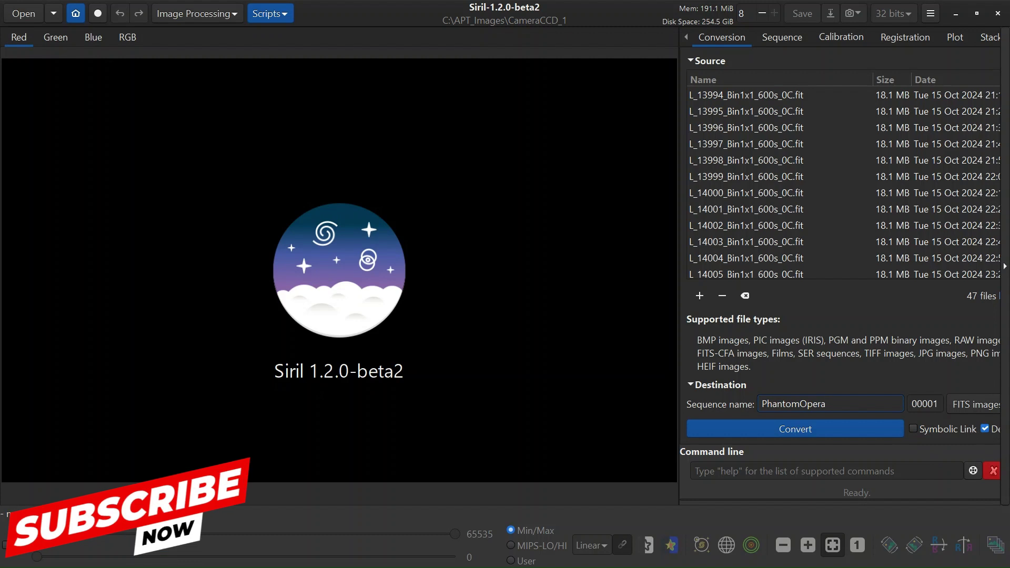
pyautogui.write('476')
pyautogui.write('00N')
pyautogui.write('b')
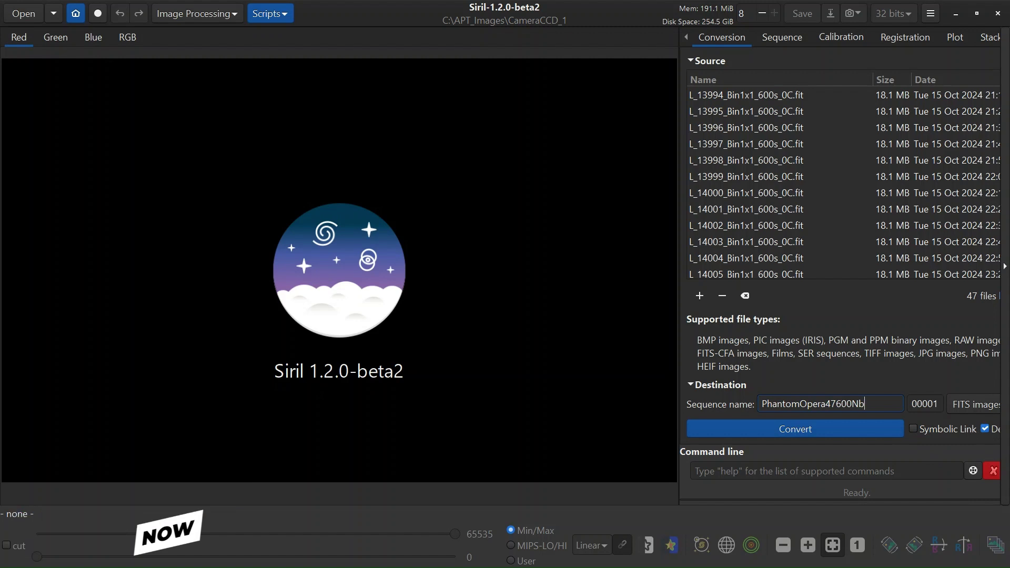
pyautogui.press('BackSpace')
pyautogui.write('B')
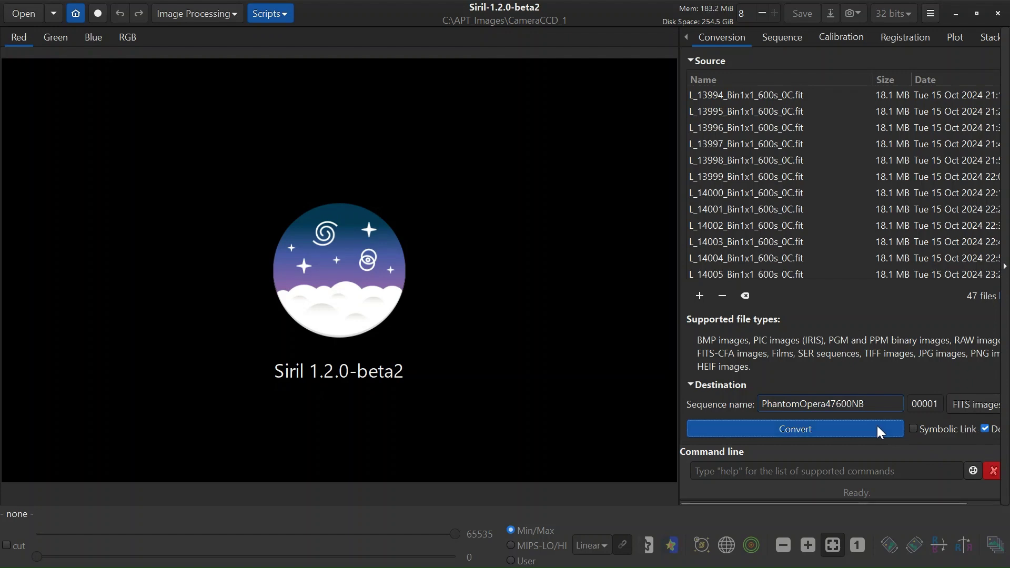
pyautogui.click(877, 425)
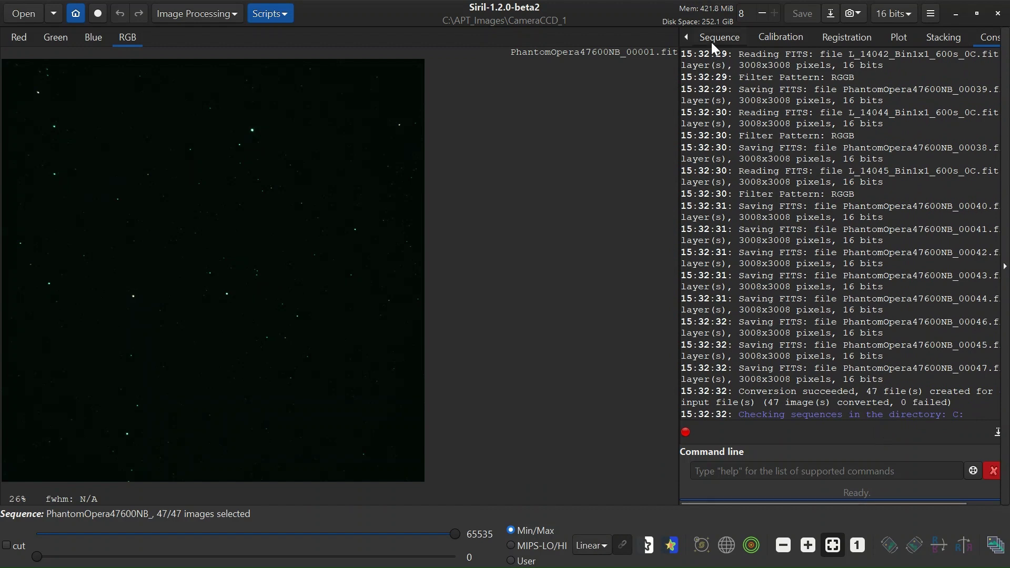
# Step: Calibrate the 47 lights using Flatmaster_stacked.fit as the flat, producing pp_PhantomOpera47600NB_
pyautogui.click(786, 40)
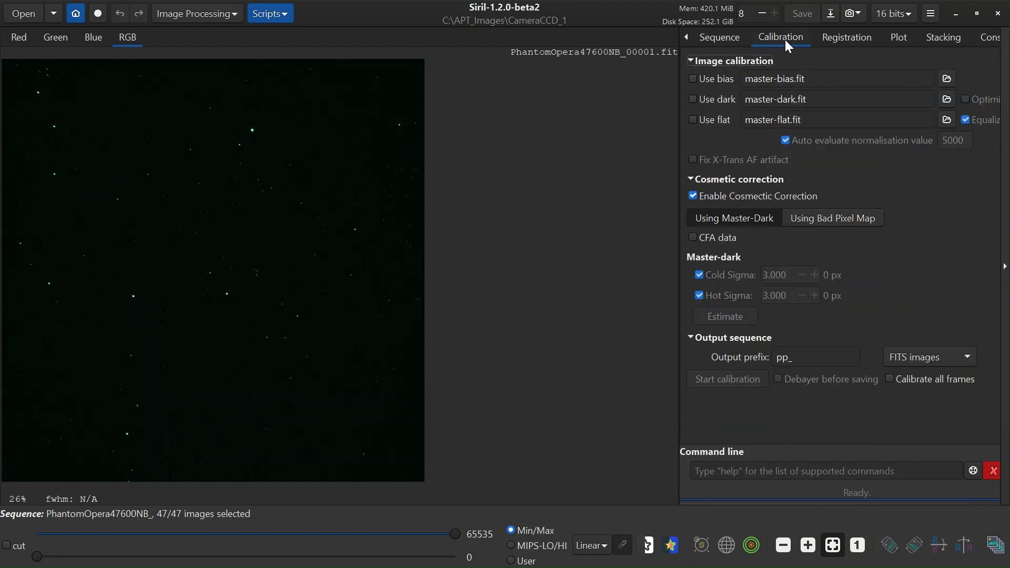
pyautogui.click(694, 120)
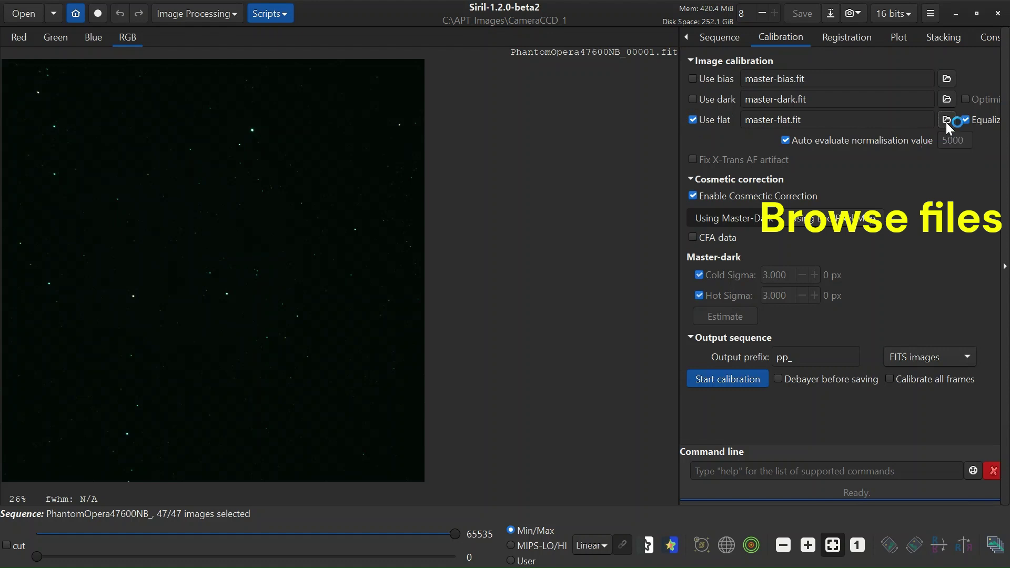
pyautogui.click(946, 120)
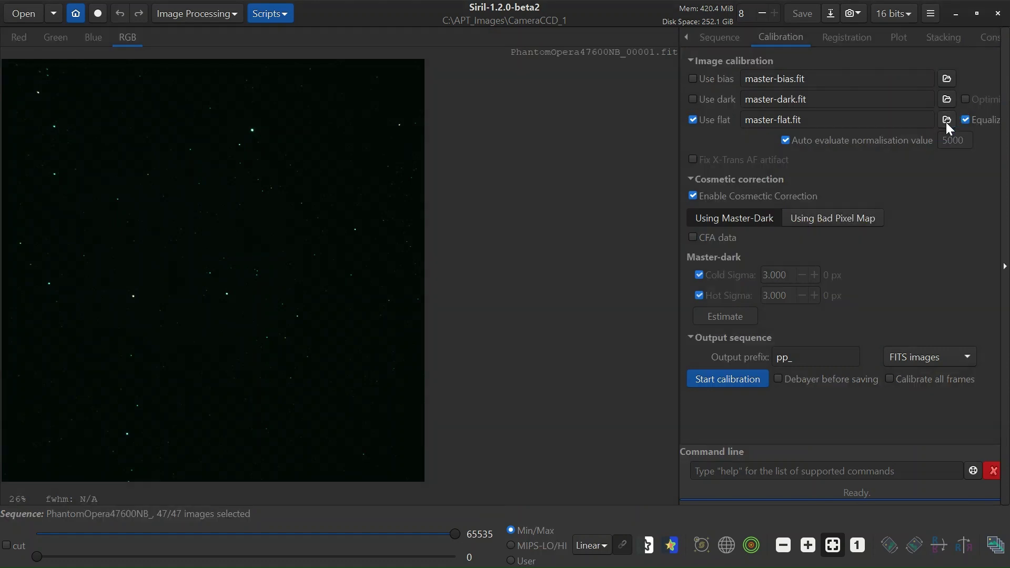
pyautogui.doubleClick(175, 167)
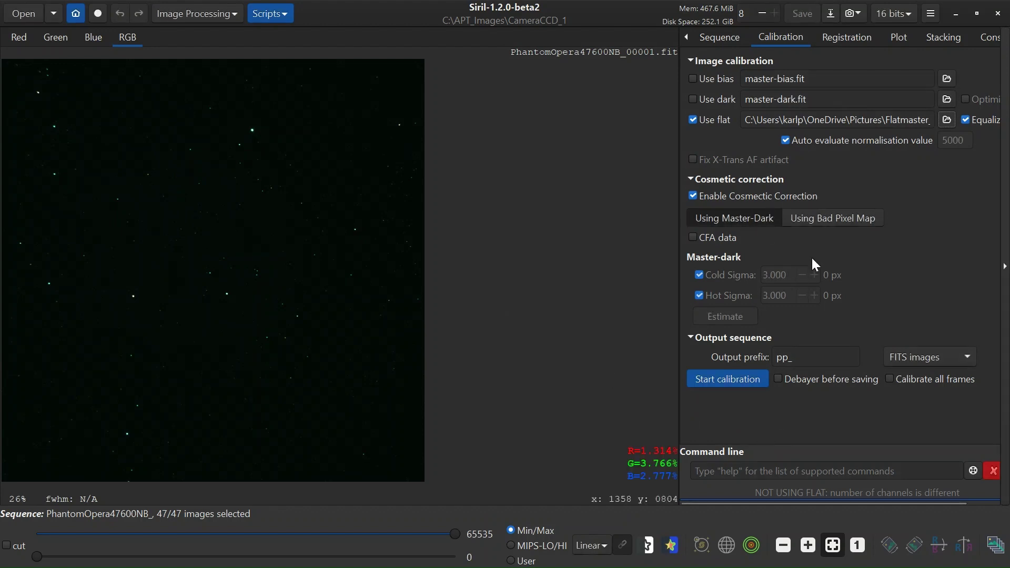
pyautogui.click(748, 382)
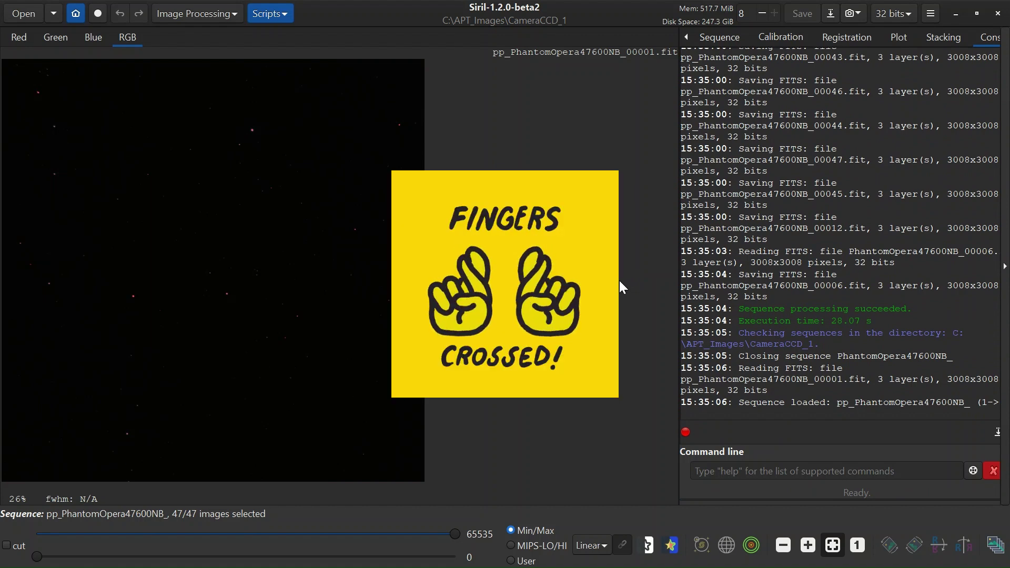
# Step: Bring up the Registration settings for the calibrated sequence with global star alignment
pyautogui.click(865, 38)
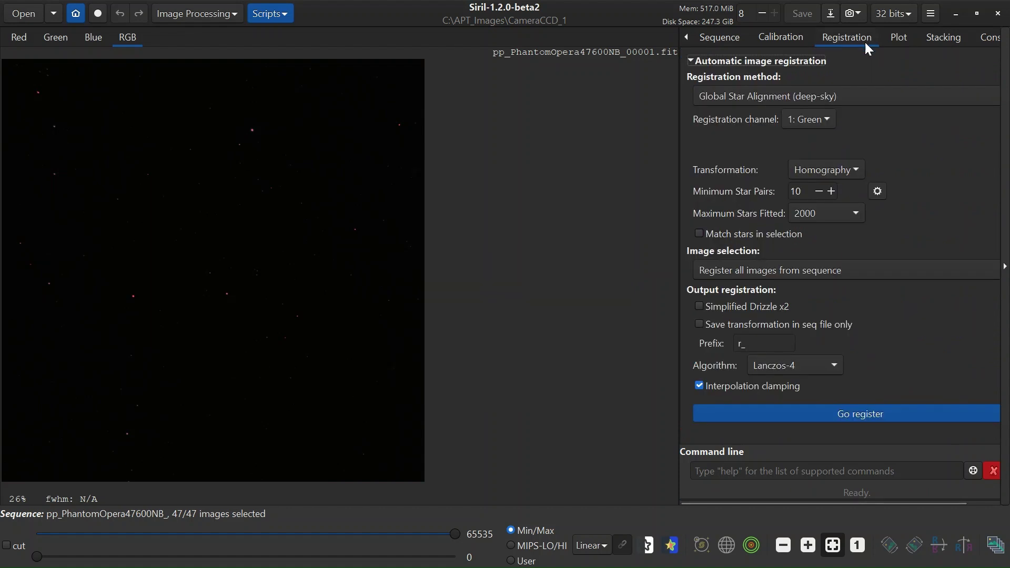